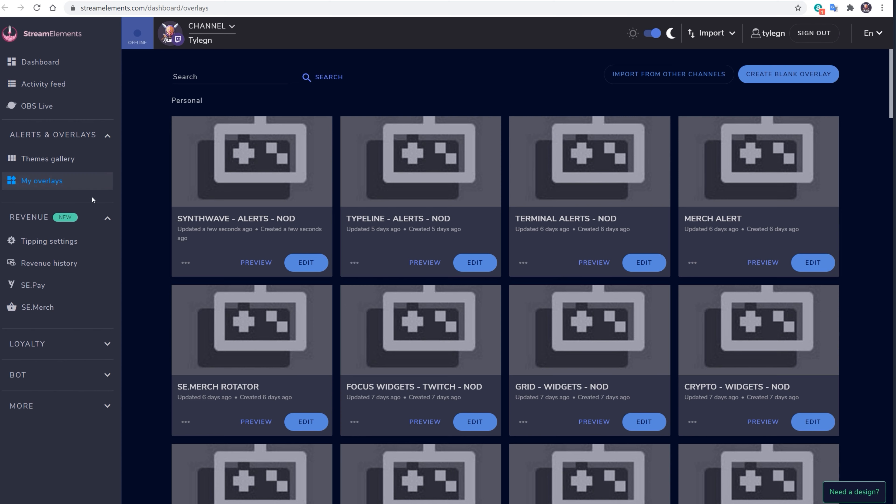
Step: Open the Synthwave overlay in the editor, check the Emulate events, and copy its overlay URL
{"action": "left_click", "coordinate": [302, 260]}
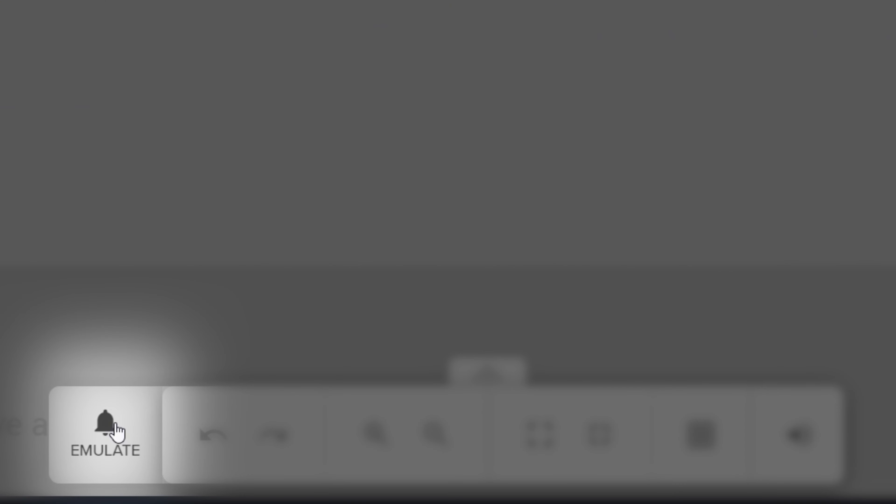
{"action": "left_click", "coordinate": [116, 425]}
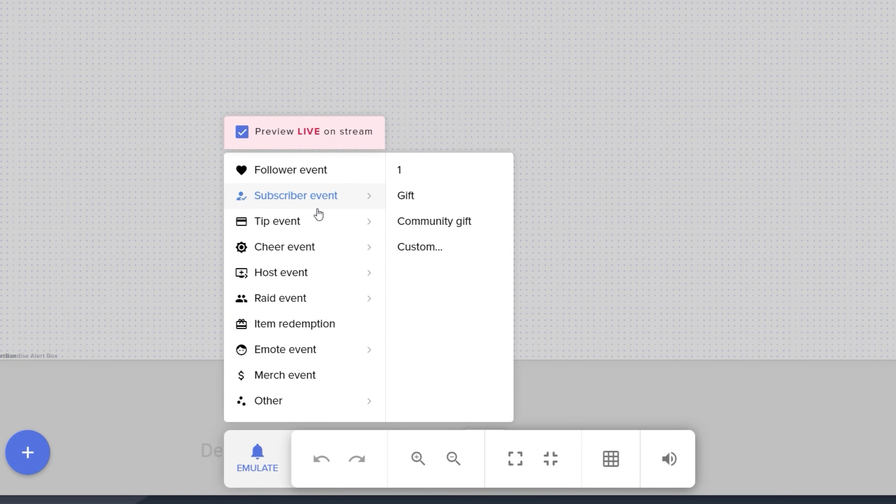
{"action": "mouse_move", "coordinate": [299, 260]}
{"action": "mouse_move", "coordinate": [290, 303]}
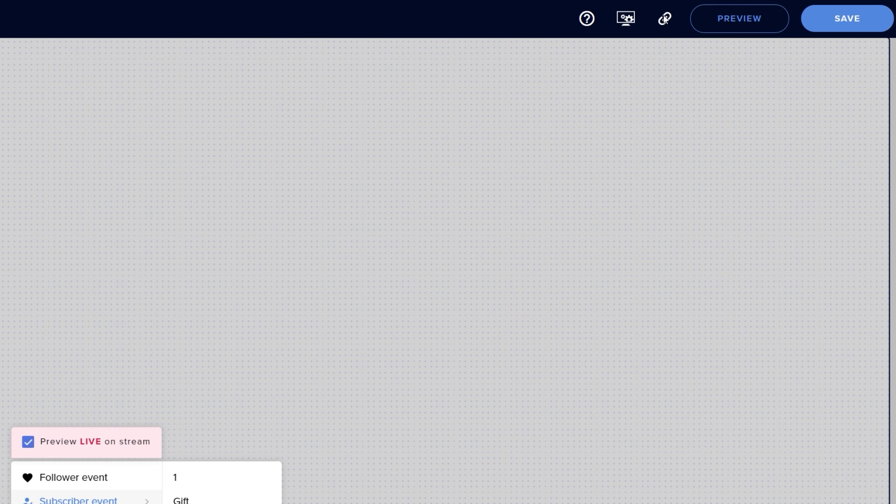
{"action": "left_click", "coordinate": [665, 19]}
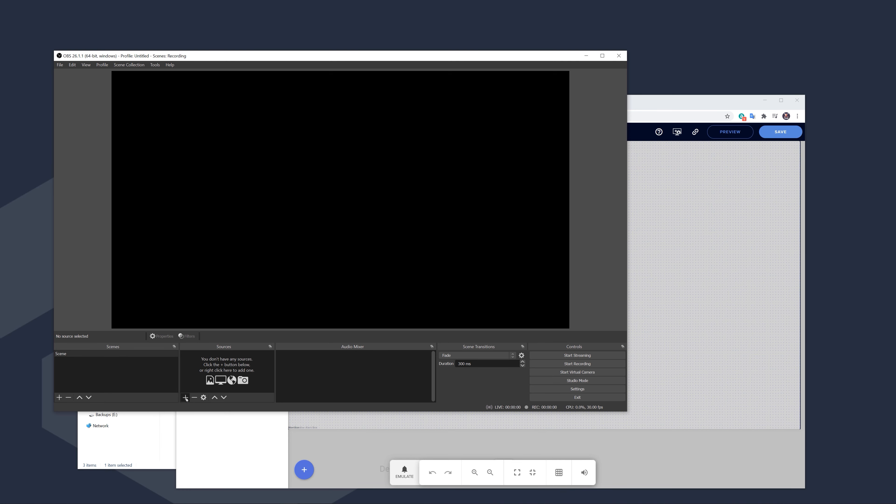
Step: Add an OBS Browser source that loads the pasted StreamElements overlay URL
{"action": "left_click", "coordinate": [186, 398]}
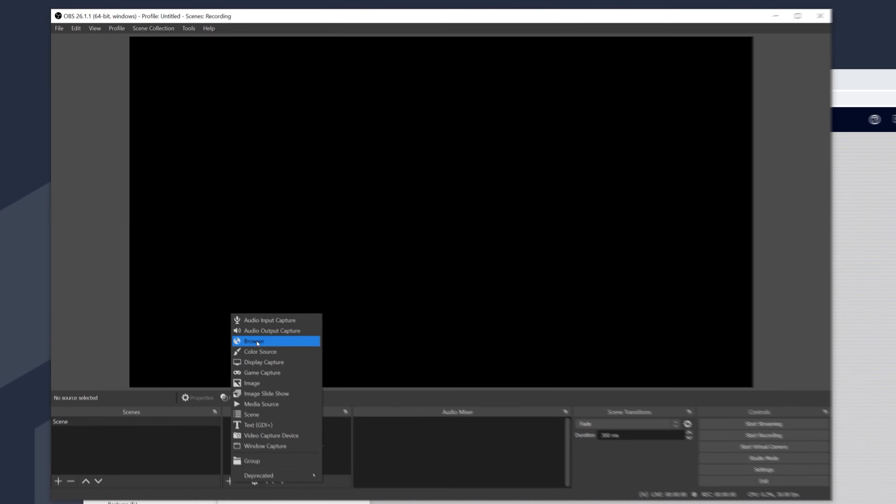
{"action": "left_click", "coordinate": [247, 293]}
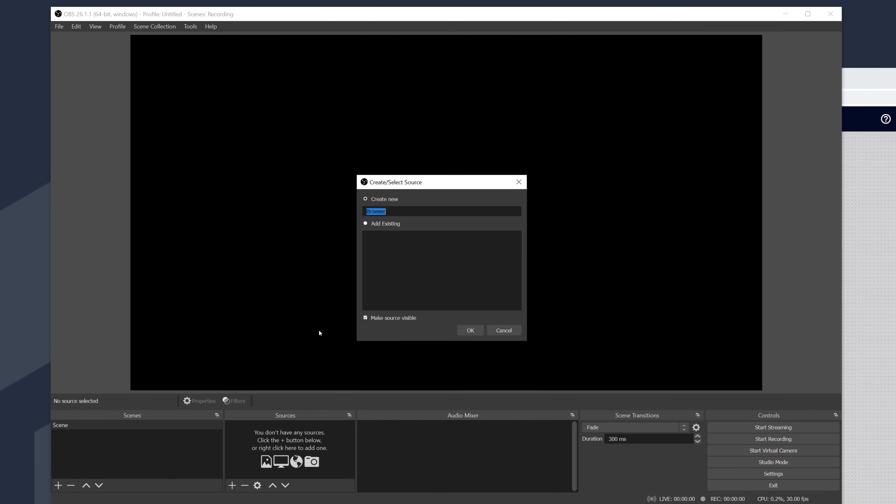
{"action": "left_click", "coordinate": [472, 330]}
{"action": "left_click_drag", "start_coordinate": [411, 305], "coordinate": [312, 305]}
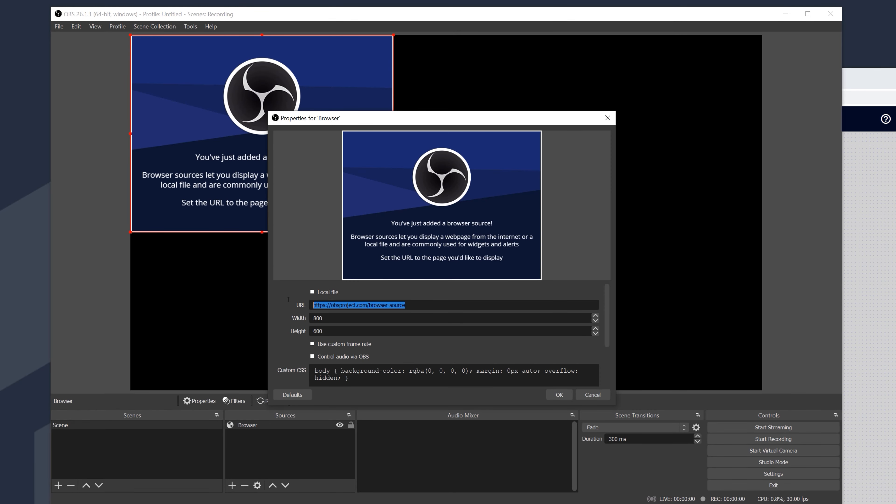
{"action": "left_click", "coordinate": [558, 394]}
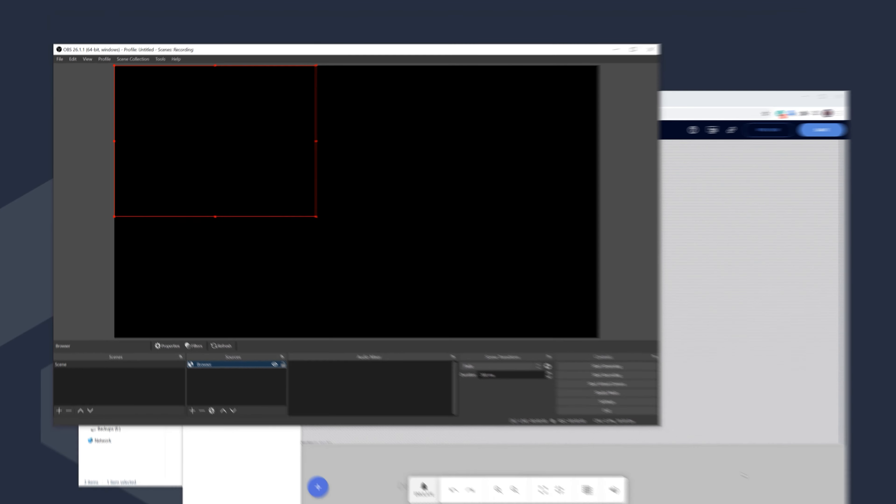
Step: Arrange the OBS and editor windows, turn off Preview LIVE on stream, and apply 1920 × 1080
{"action": "left_click", "coordinate": [744, 475]}
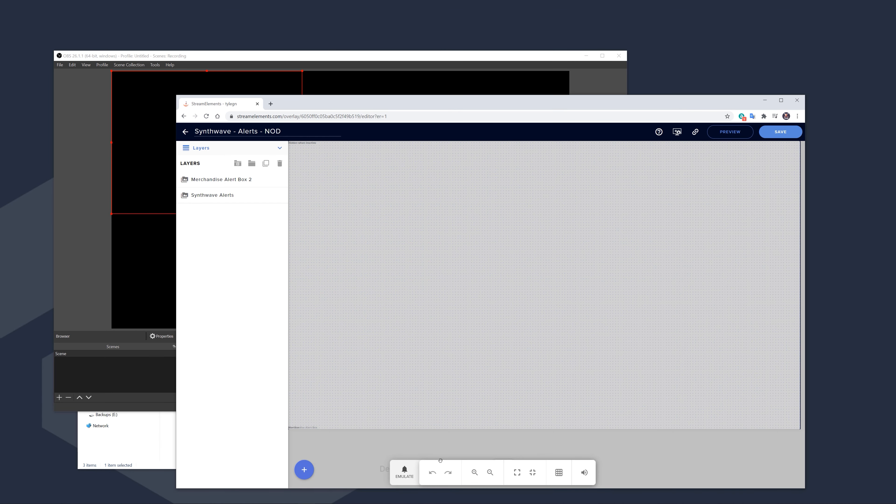
{"action": "left_click", "coordinate": [404, 473]}
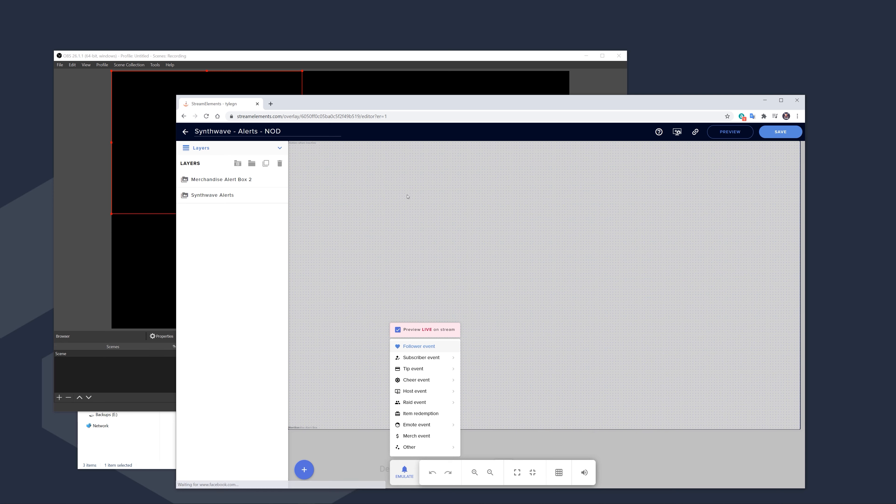
{"action": "left_click_drag", "start_coordinate": [369, 55], "coordinate": [329, 43]}
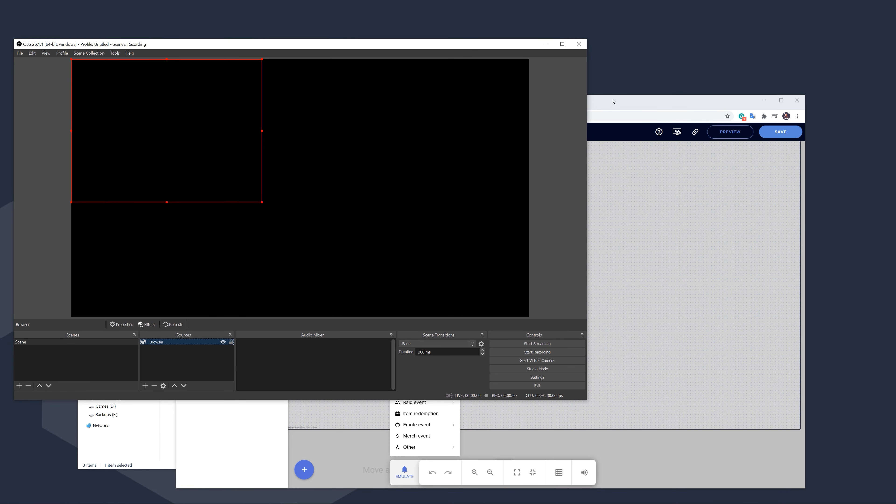
{"action": "left_click_drag", "start_coordinate": [613, 101], "coordinate": [757, 117]}
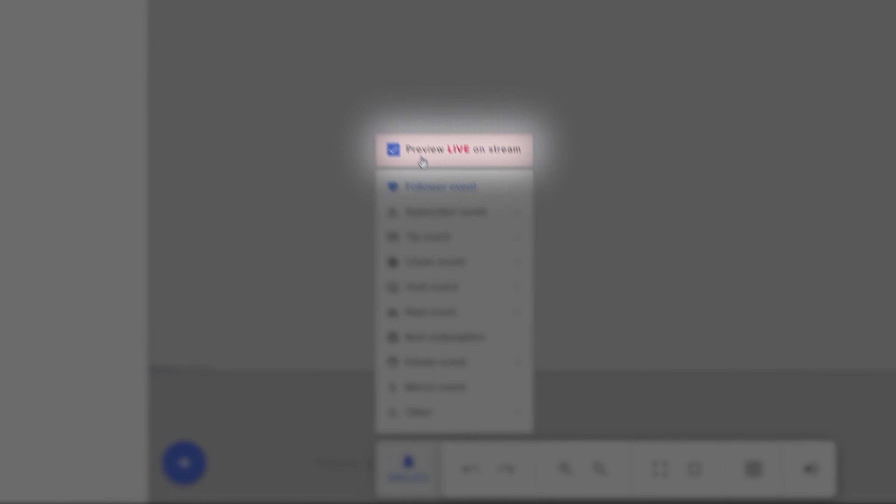
{"action": "left_click", "coordinate": [393, 149]}
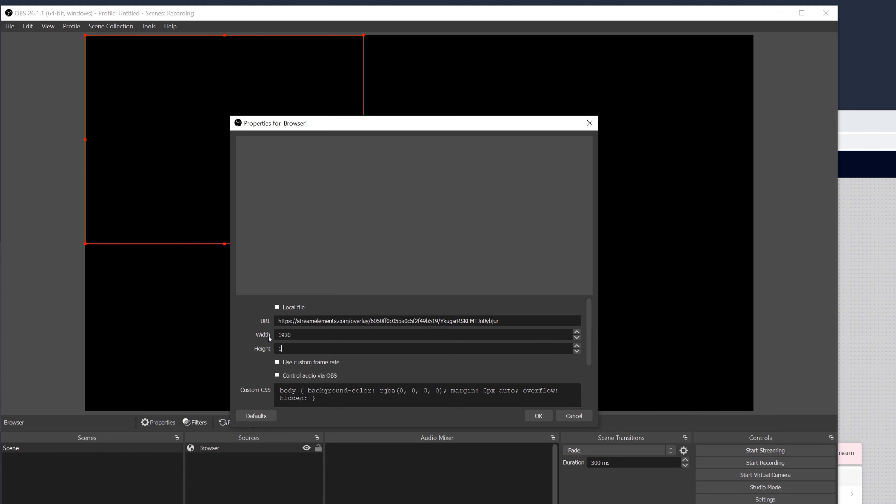
{"action": "left_click", "coordinate": [532, 417]}
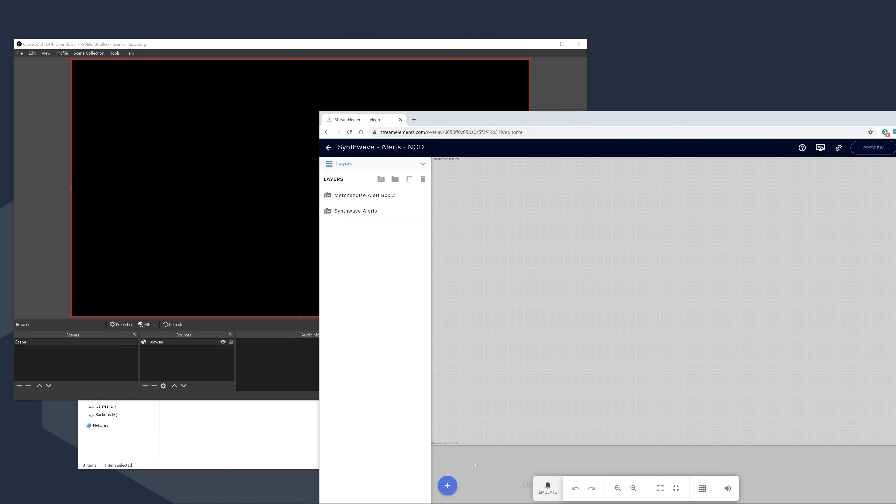
Step: Emulate a subscriber alert, watch it play in the OBS preview, then return to the editor
{"action": "left_click", "coordinate": [548, 487]}
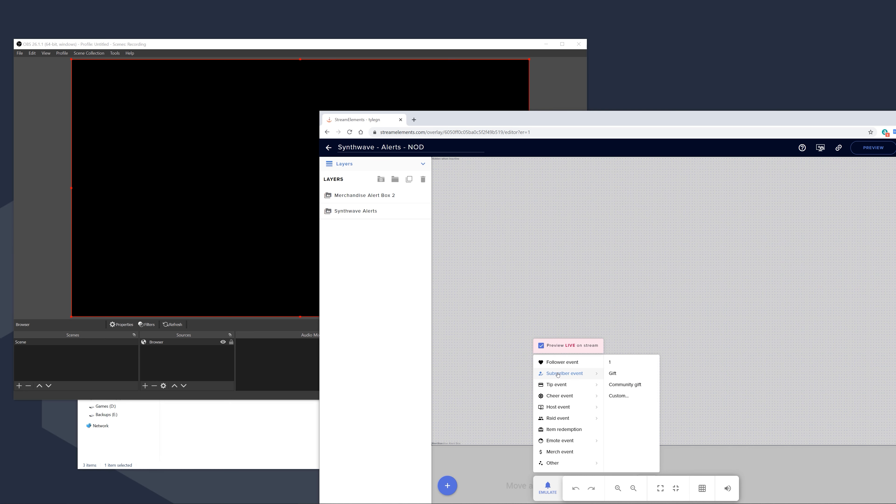
{"action": "left_click", "coordinate": [557, 374]}
{"action": "left_click", "coordinate": [50, 284]}
{"action": "left_click", "coordinate": [52, 283]}
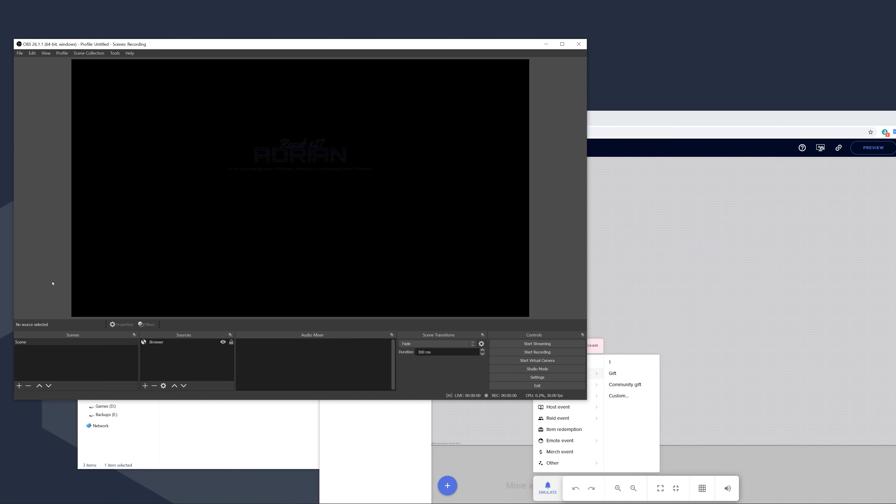
{"action": "left_click", "coordinate": [406, 425]}
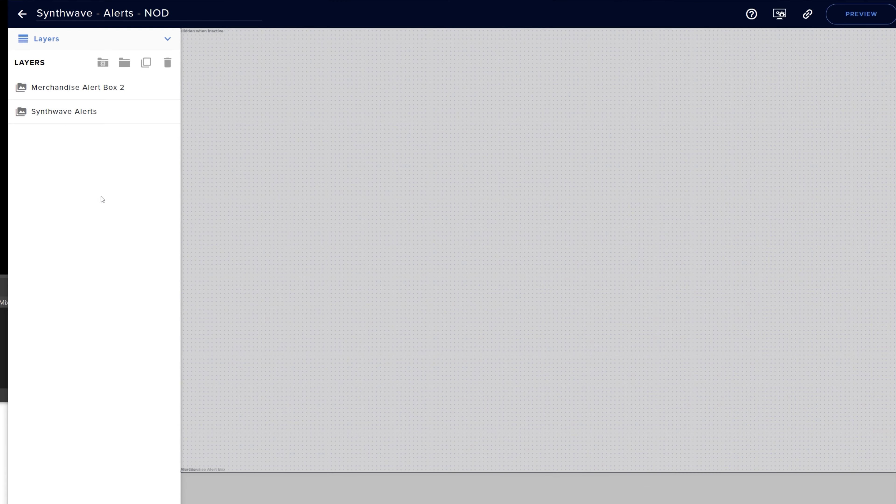
Step: Expand the Synthwave Alerts layer's settings and toggle Tip, Cheer and Host off and back on
{"action": "left_click", "coordinate": [84, 116]}
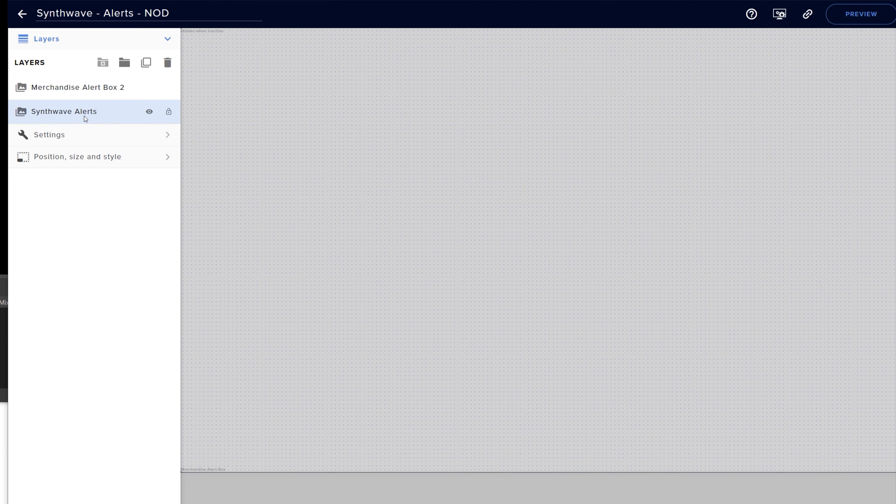
{"action": "left_click", "coordinate": [158, 136]}
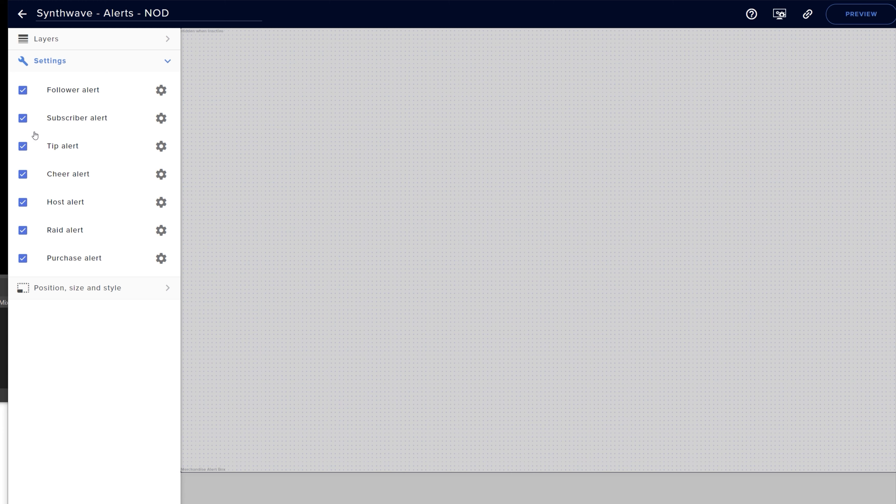
{"action": "left_click", "coordinate": [23, 146]}
{"action": "left_click", "coordinate": [27, 178]}
{"action": "left_click", "coordinate": [24, 148]}
{"action": "left_click", "coordinate": [24, 178]}
{"action": "left_click", "coordinate": [23, 204]}
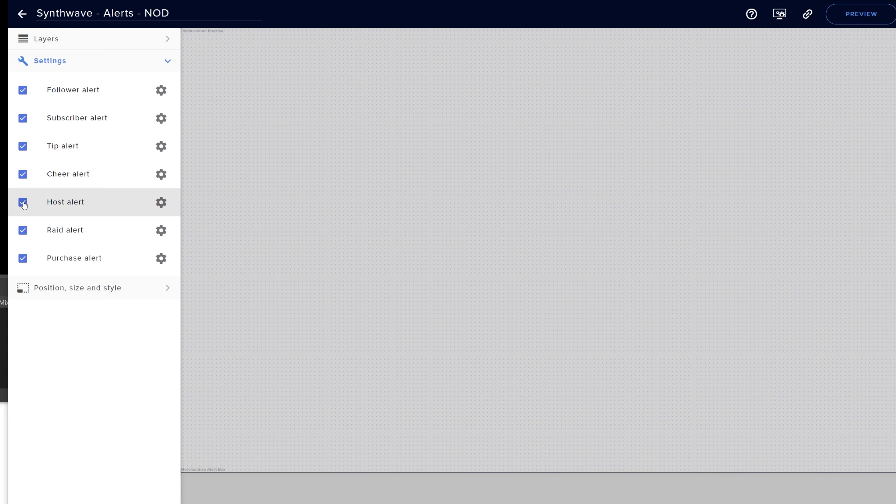
{"action": "left_click", "coordinate": [23, 205]}
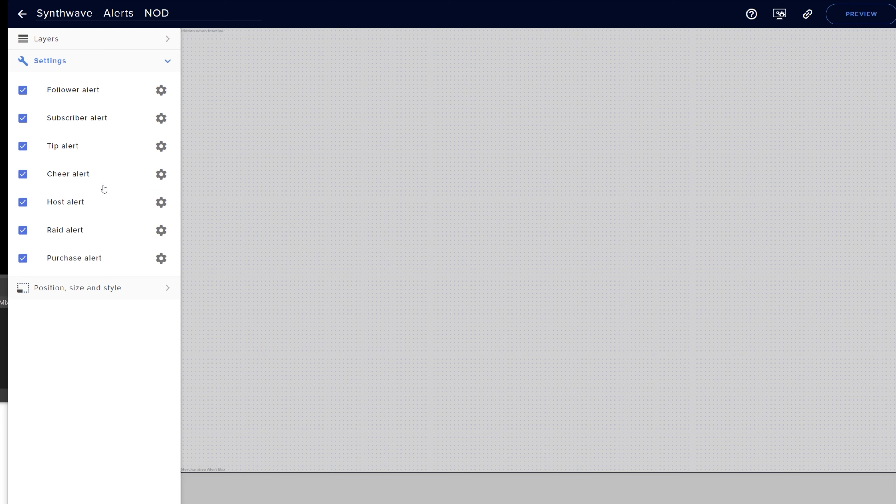
Step: Expand the tip alert's Icon Video settings and open the media library via CHANGE VIDEO
{"action": "left_click", "coordinate": [160, 147]}
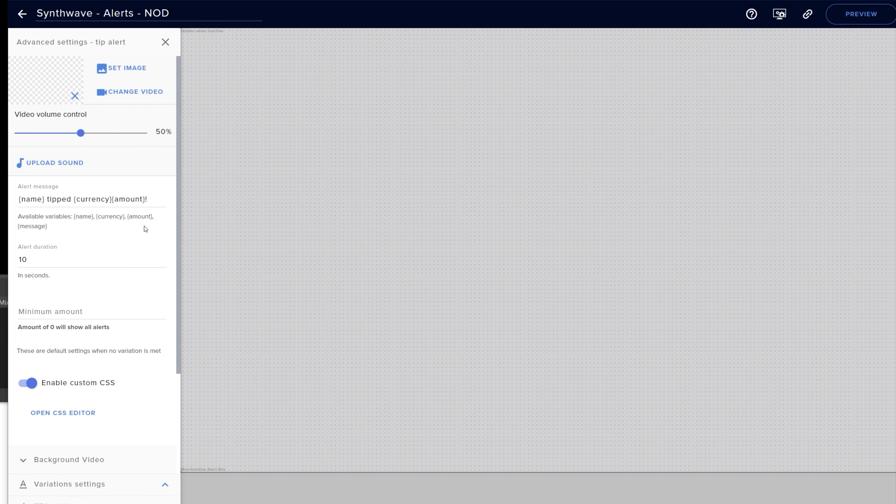
{"action": "scroll", "coordinate": [126, 251], "scroll_direction": "down", "scroll_amount": 3}
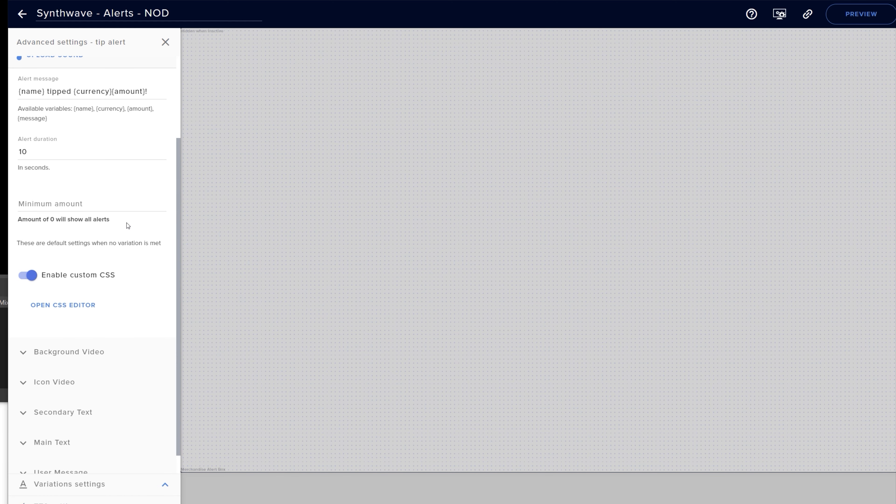
{"action": "scroll", "coordinate": [126, 225], "scroll_direction": "down", "scroll_amount": 1}
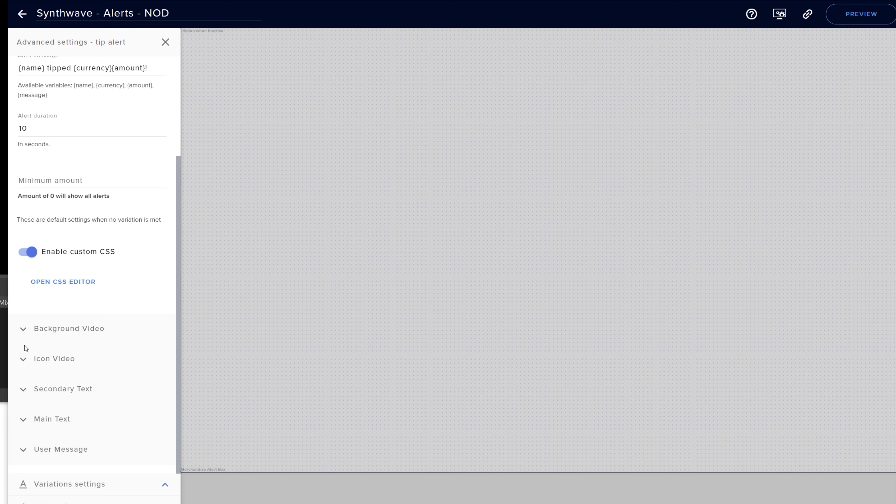
{"action": "left_click", "coordinate": [23, 360]}
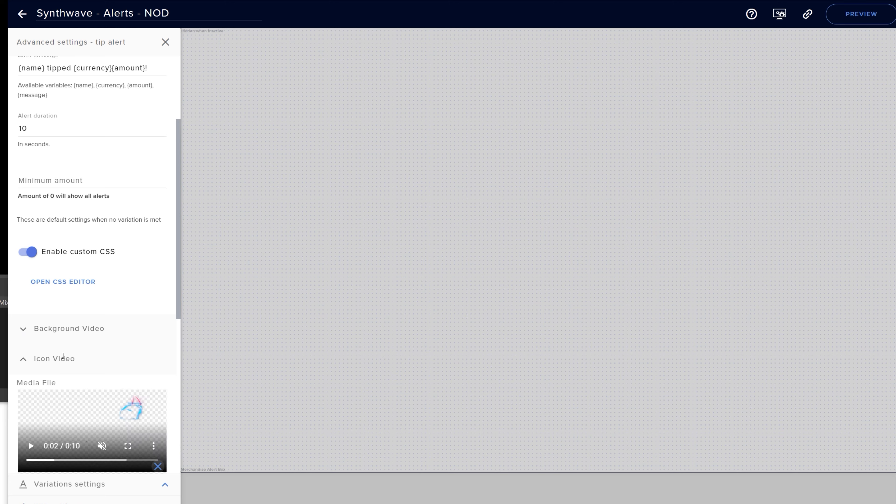
{"action": "scroll", "coordinate": [150, 357], "scroll_direction": "down", "scroll_amount": 1}
{"action": "scroll", "coordinate": [151, 357], "scroll_direction": "down", "scroll_amount": 3}
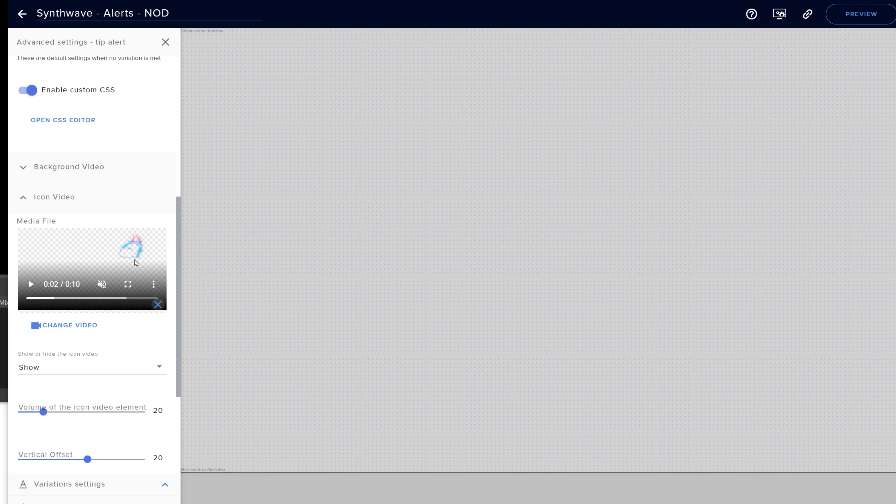
{"action": "left_click", "coordinate": [74, 327]}
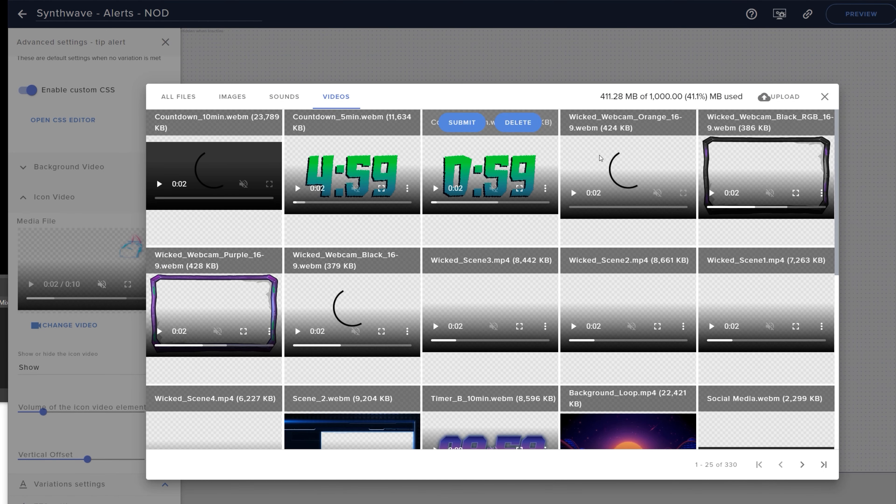
Step: Upload Hoverboard-Synthwave.webm from the Graphical Assets > Icons folder to the media library
{"action": "left_click", "coordinate": [777, 102]}
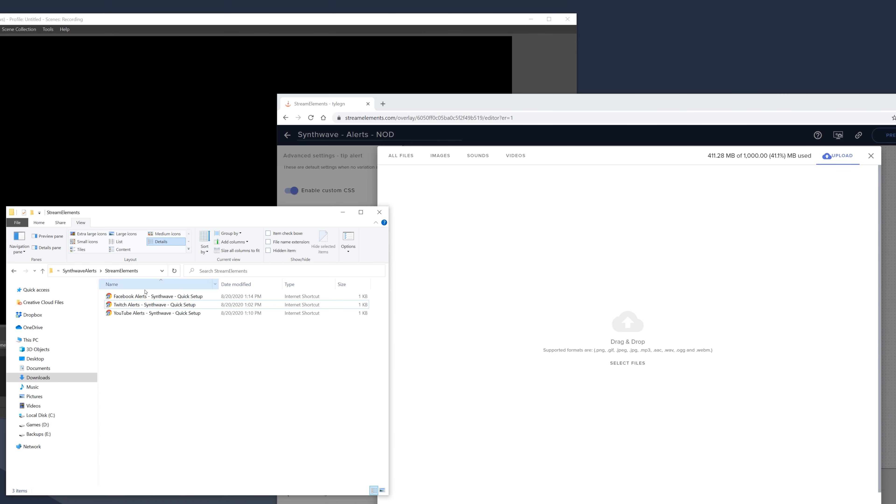
{"action": "key", "text": "alt+Left"}
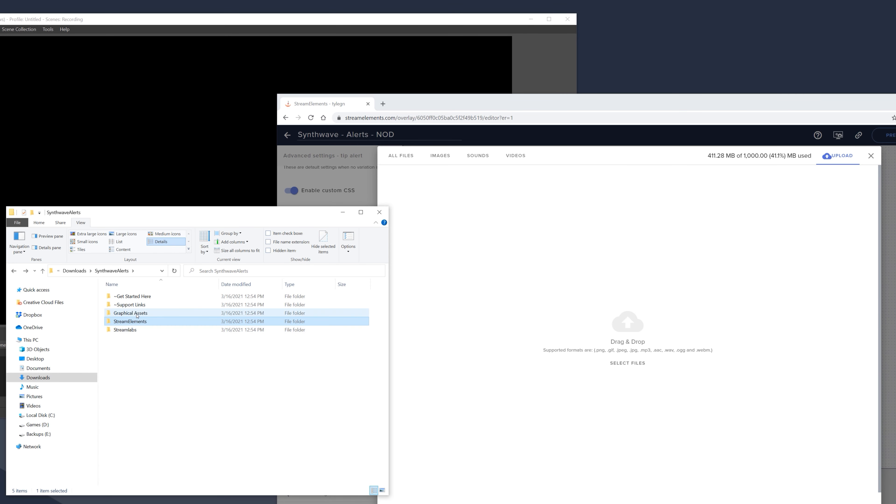
{"action": "double_click", "coordinate": [137, 314]}
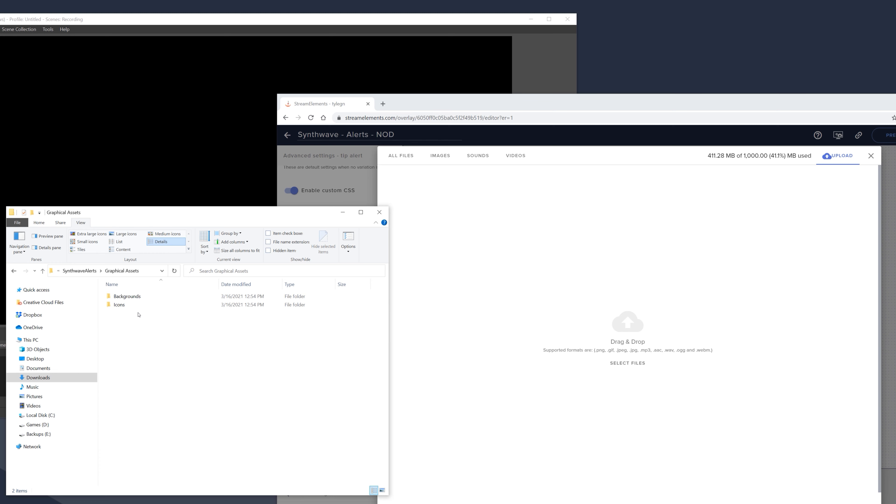
{"action": "double_click", "coordinate": [134, 305]}
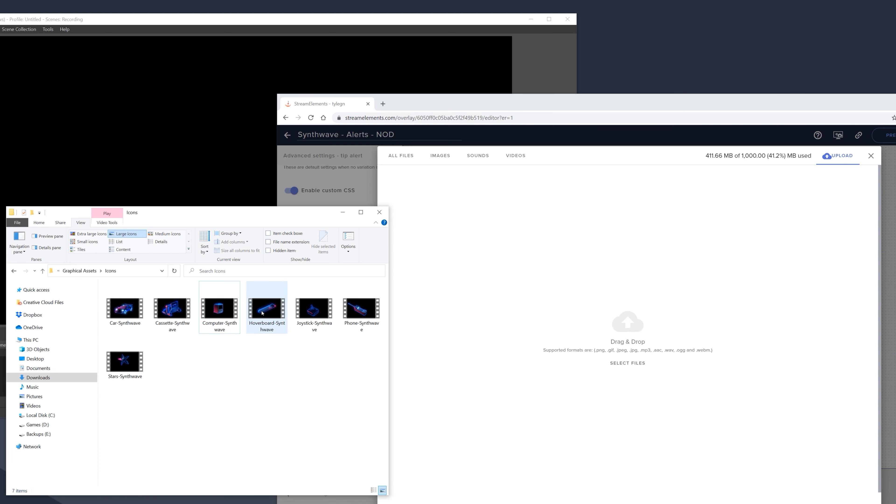
{"action": "left_click_drag", "start_coordinate": [262, 313], "coordinate": [607, 327]}
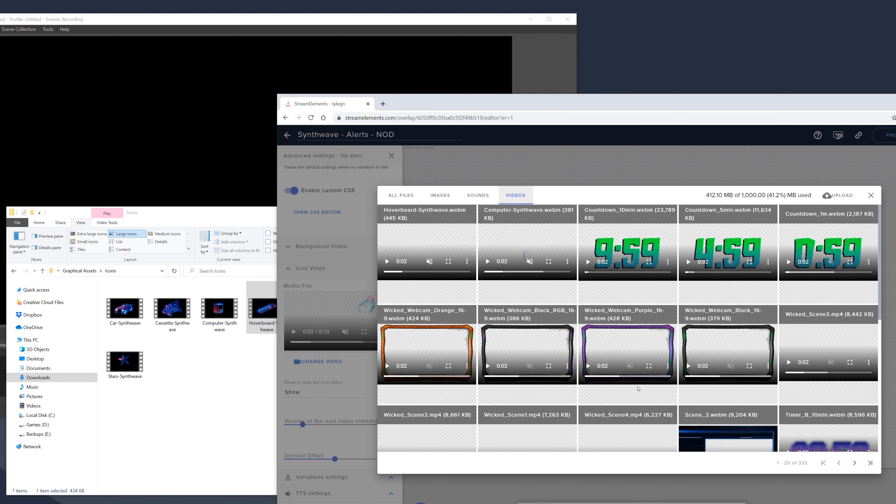
Step: Use the Hoverboard-Synthwave video as the tip alert's icon and test it with an emulated tip
{"action": "left_click", "coordinate": [405, 216]}
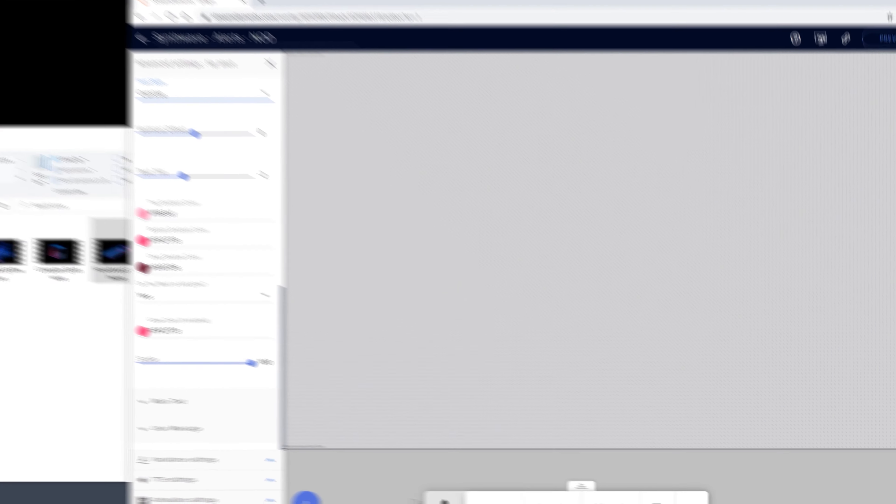
{"action": "left_click", "coordinate": [445, 500]}
{"action": "mouse_move", "coordinate": [371, 330]}
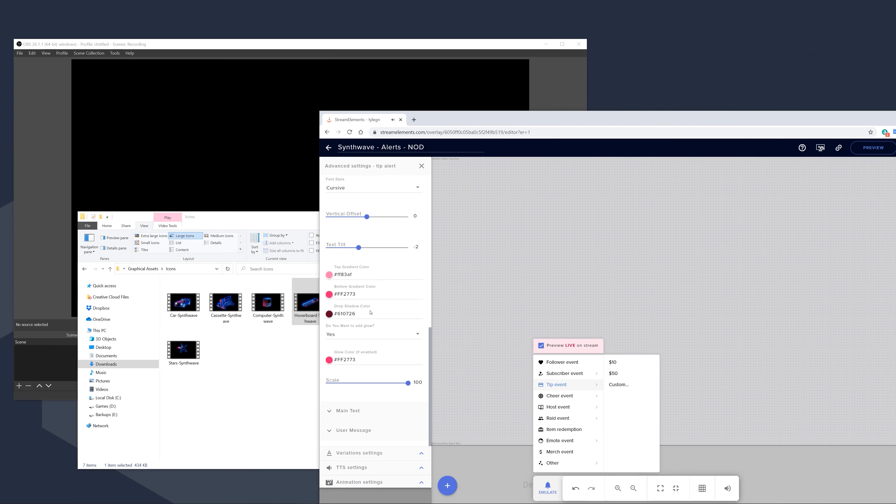
Step: Expand Main Text to show the {name} template, Commando font and Teal theme, and edit the template
{"action": "left_click", "coordinate": [330, 412]}
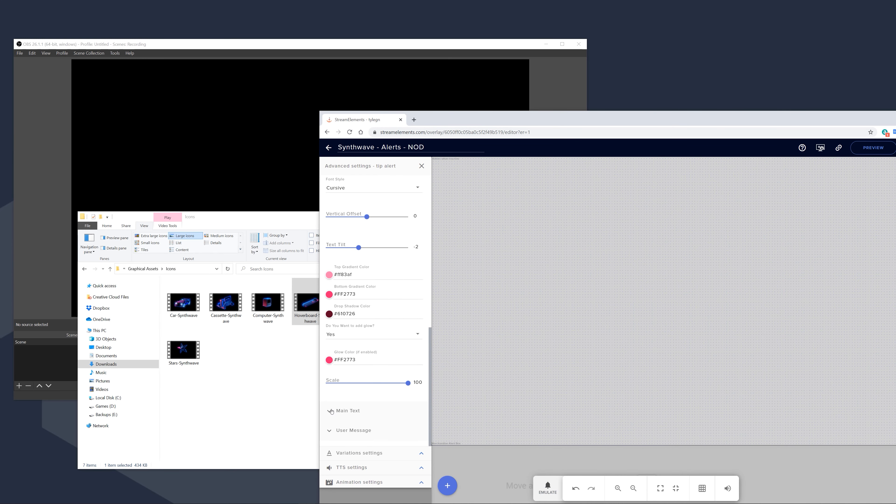
{"action": "left_click", "coordinate": [330, 411]}
{"action": "scroll", "coordinate": [373, 368], "scroll_direction": "down", "scroll_amount": 4}
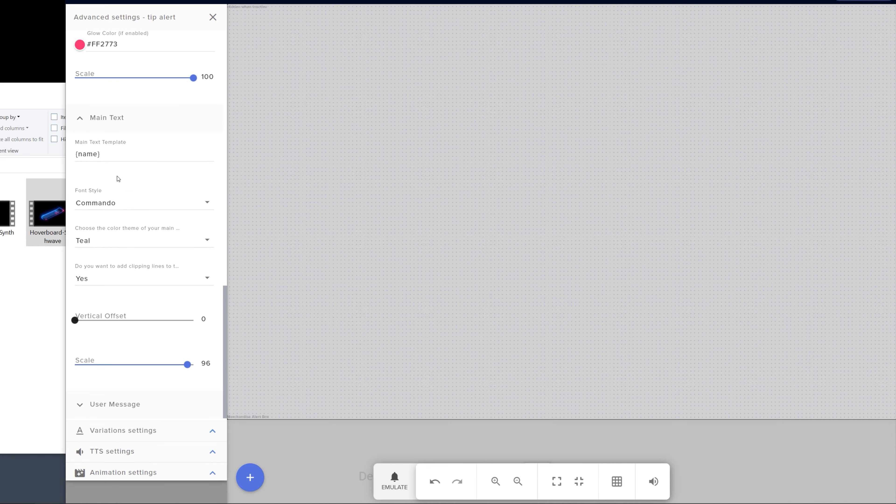
{"action": "left_click", "coordinate": [107, 155]}
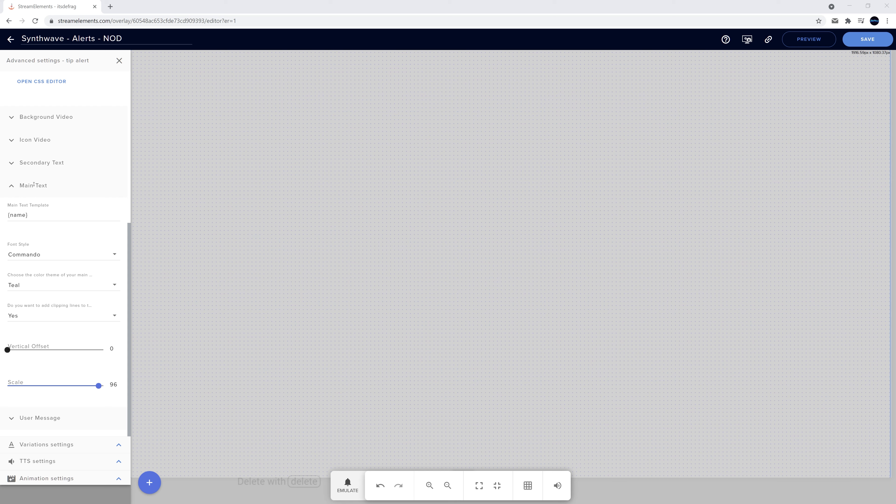
Step: Expand Secondary Text, keep glow on Yes, and set the gradient from #84ffdc to #28ccff
{"action": "left_click", "coordinate": [12, 164]}
{"action": "scroll", "coordinate": [29, 190], "scroll_direction": "down", "scroll_amount": 3}
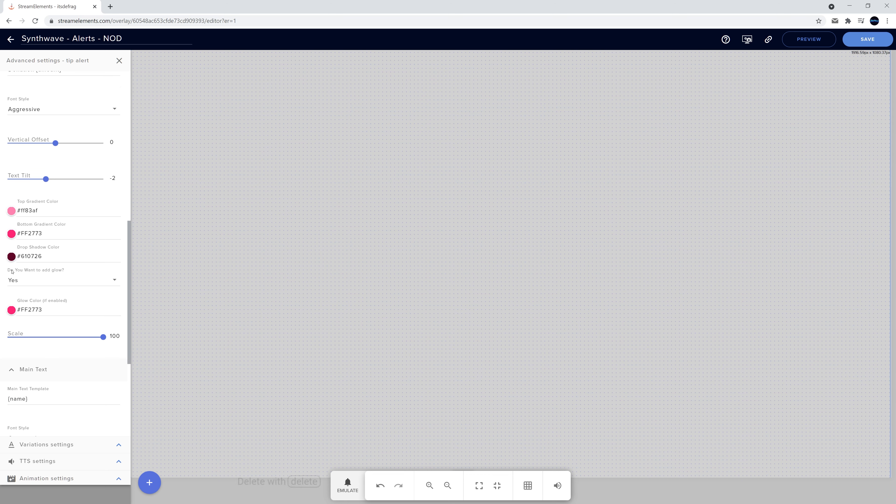
{"action": "left_click", "coordinate": [63, 280]}
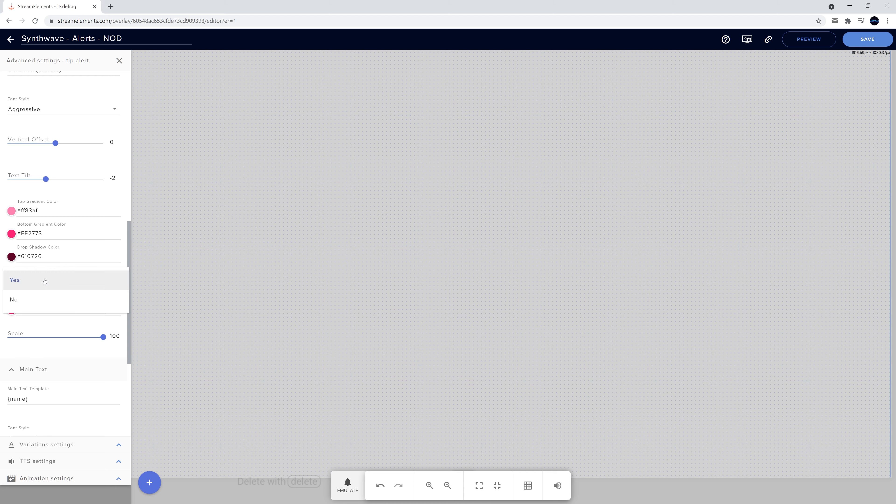
{"action": "left_click", "coordinate": [64, 278]}
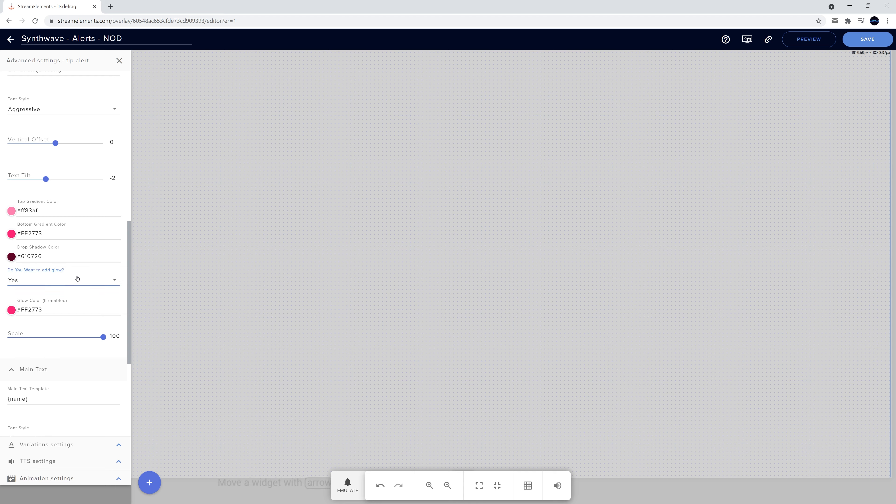
{"action": "left_click", "coordinate": [11, 211]}
{"action": "left_click", "coordinate": [494, 273]}
{"action": "left_click", "coordinate": [483, 348]}
{"action": "left_click", "coordinate": [11, 234]}
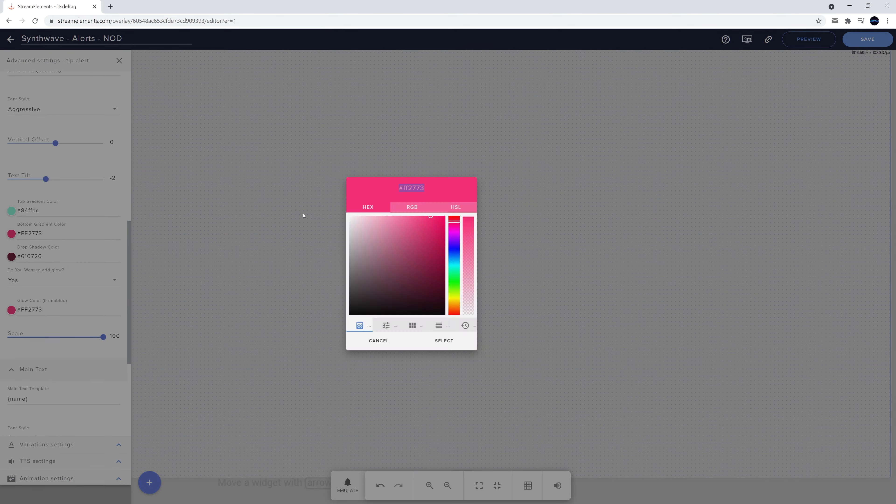
{"action": "left_click", "coordinate": [494, 264]}
{"action": "left_click", "coordinate": [483, 347]}
Step: Set the secondary text drop shadow to #072760 and the glow colour to #28ffd0
{"action": "left_click", "coordinate": [11, 257]}
{"action": "left_click", "coordinate": [495, 257]}
{"action": "left_click", "coordinate": [484, 347]}
{"action": "left_click", "coordinate": [11, 310]}
{"action": "left_click", "coordinate": [494, 271]}
{"action": "left_click", "coordinate": [483, 347]}
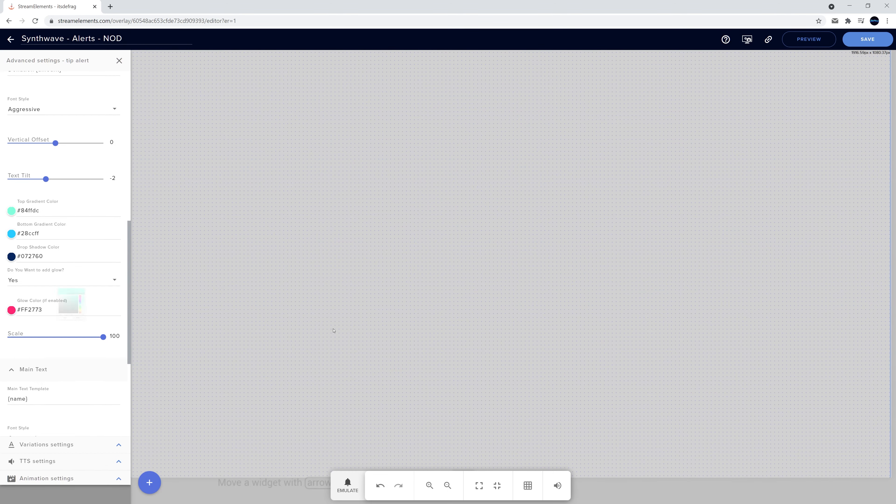
{"action": "left_click", "coordinate": [348, 486]}
{"action": "mouse_move", "coordinate": [367, 351]}
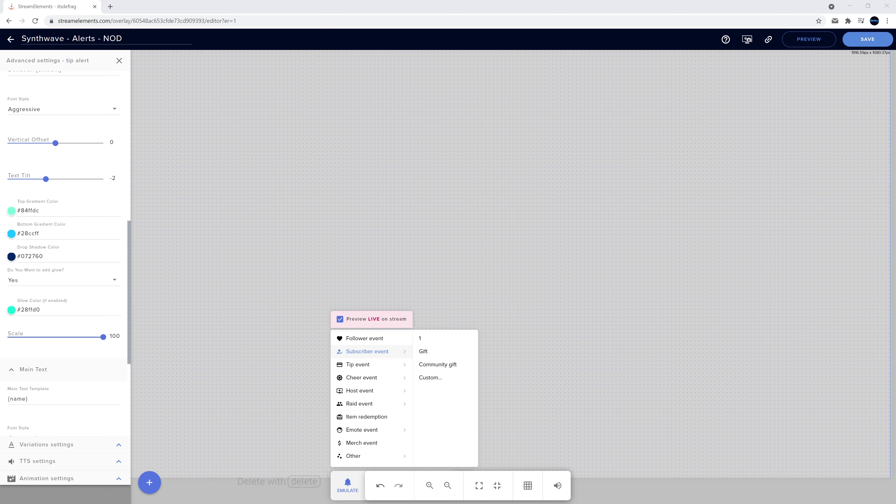
Step: Change the secondary text font to Cursive and fire a test tip alert
{"action": "left_click", "coordinate": [35, 109]}
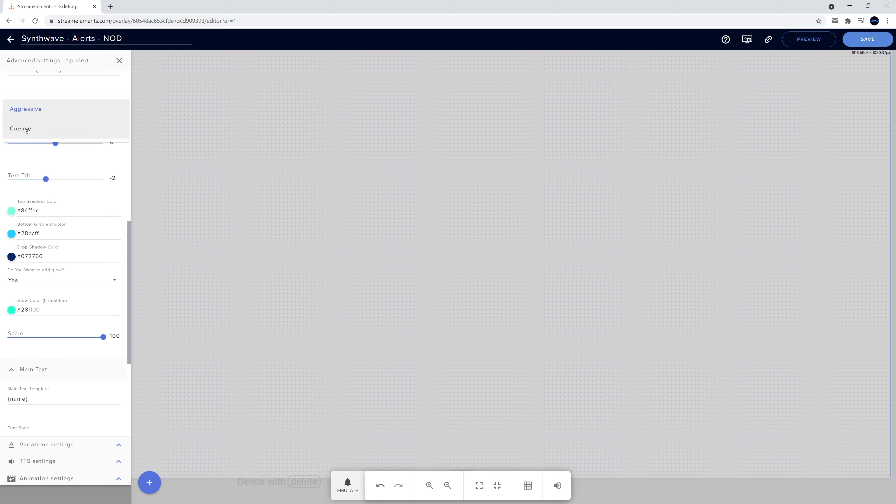
{"action": "left_click", "coordinate": [26, 131]}
{"action": "left_click", "coordinate": [348, 486]}
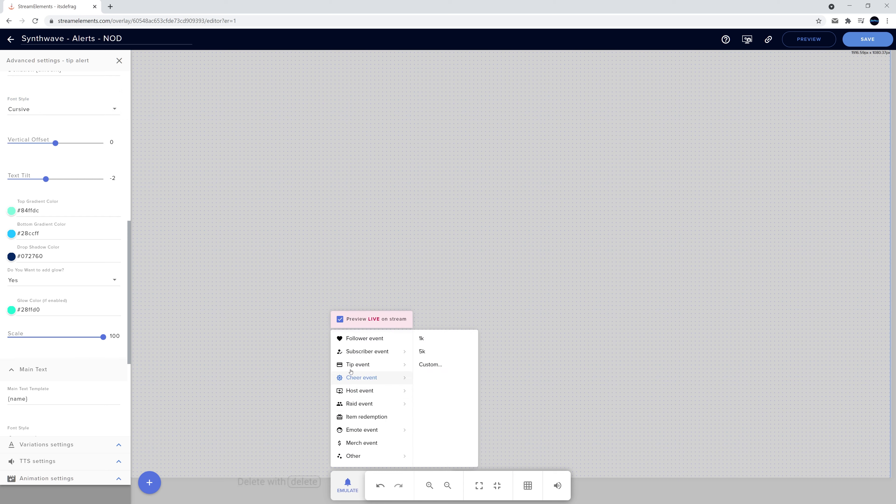
{"action": "left_click", "coordinate": [425, 339]}
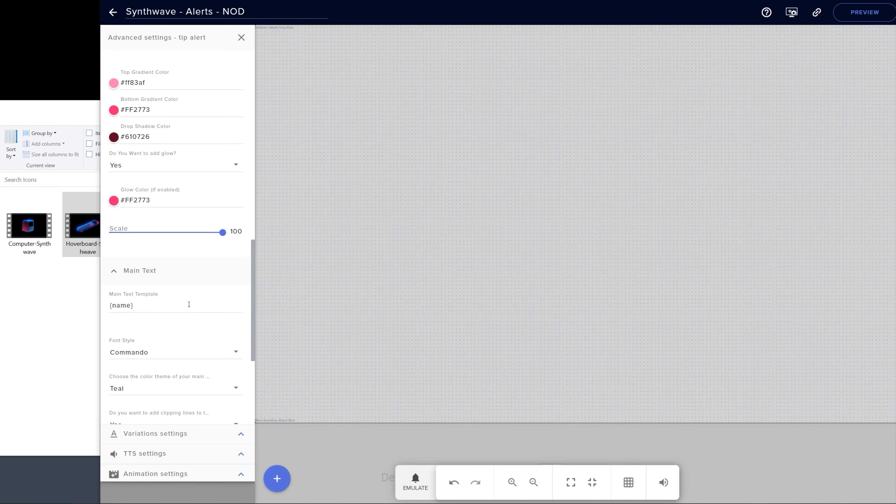
{"action": "left_click", "coordinate": [189, 305]}
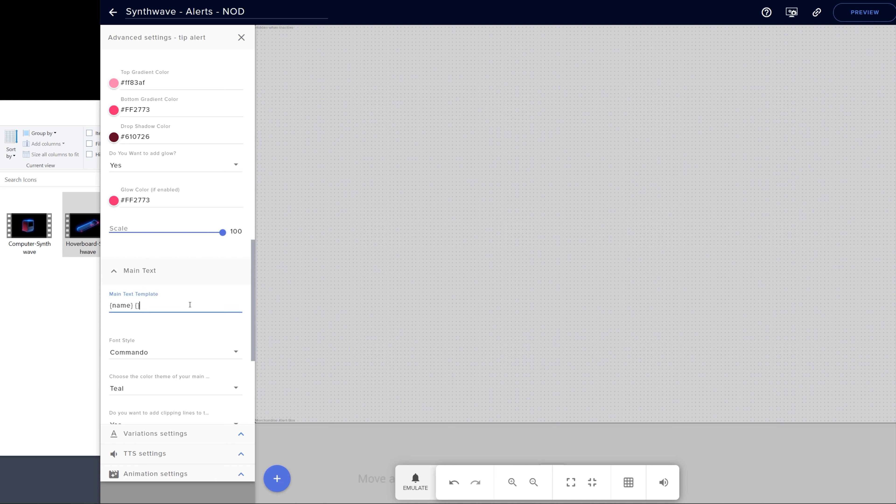
{"action": "type", "text": "{currency"}
{"action": "scroll", "coordinate": [190, 304], "scroll_direction": "up", "scroll_amount": 8}
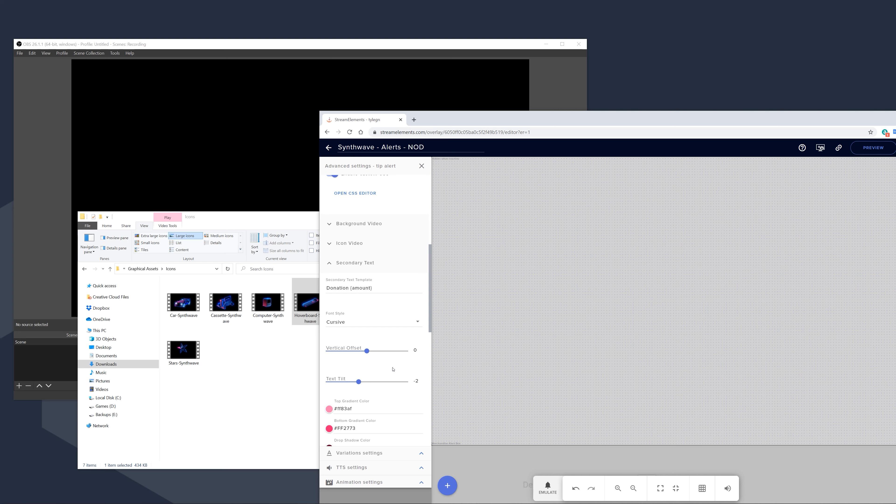
Step: Collapse Main and Secondary Text, lower the alert duration to 7 seconds, and emulate a test tip
{"action": "left_click", "coordinate": [331, 271]}
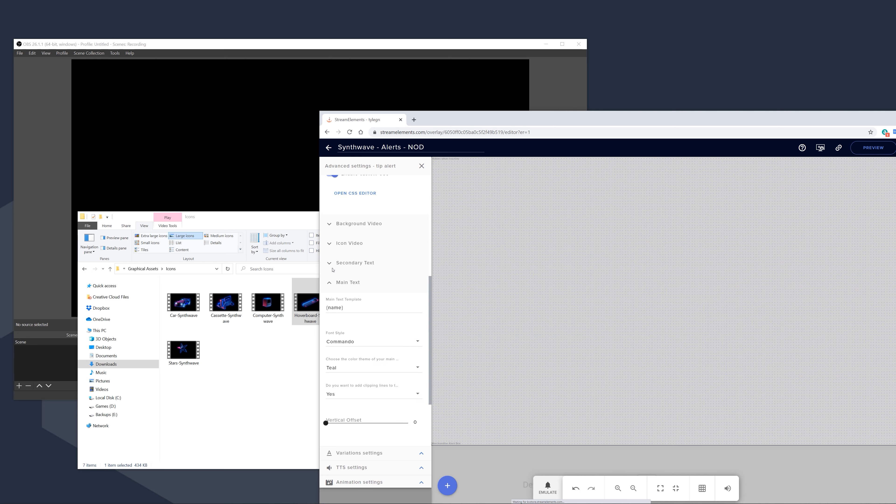
{"action": "left_click", "coordinate": [329, 284]}
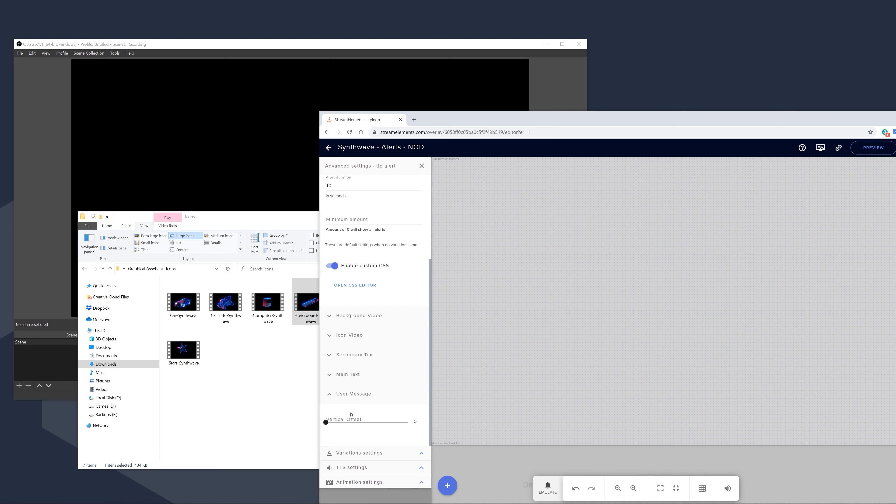
{"action": "scroll", "coordinate": [366, 296], "scroll_direction": "up", "scroll_amount": 4}
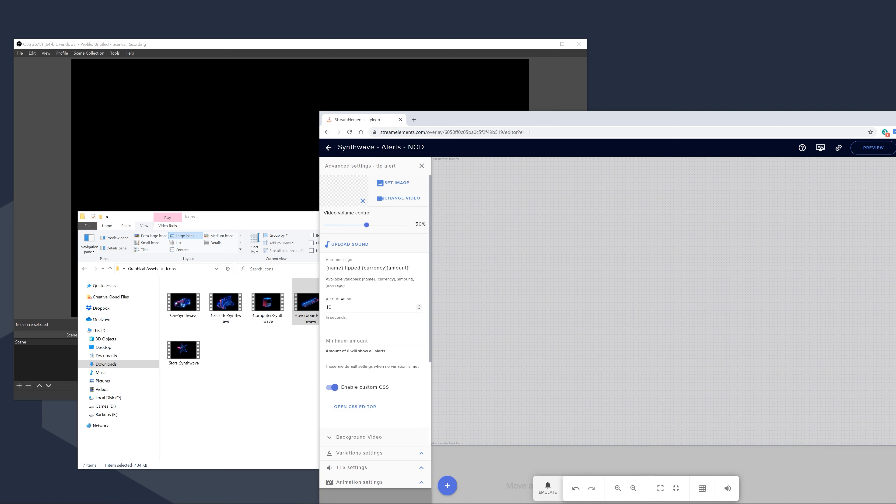
{"action": "left_click", "coordinate": [369, 308]}
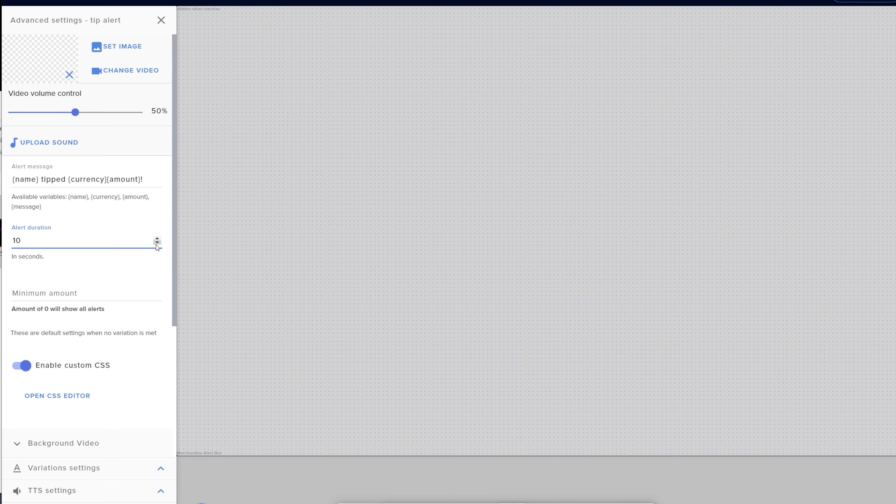
{"action": "left_click", "coordinate": [157, 243]}
{"action": "left_click", "coordinate": [157, 243]}
{"action": "left_click", "coordinate": [157, 243]}
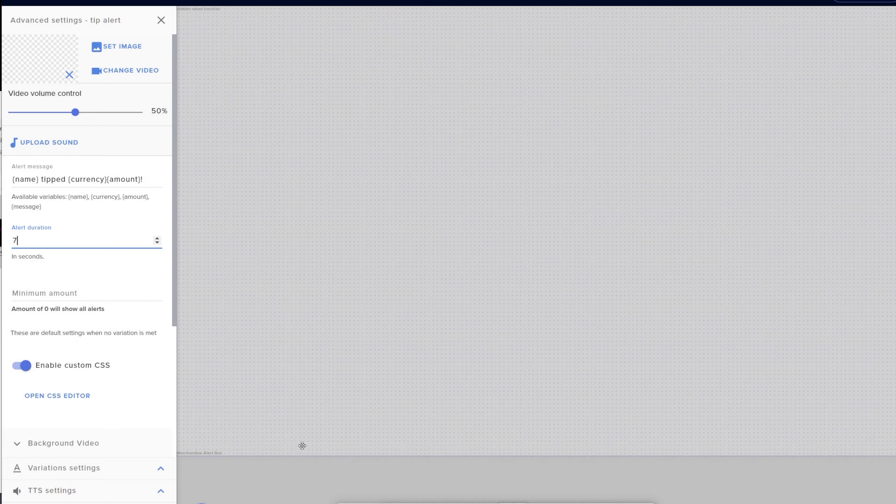
{"action": "left_click", "coordinate": [512, 501]}
{"action": "left_click", "coordinate": [369, 369]}
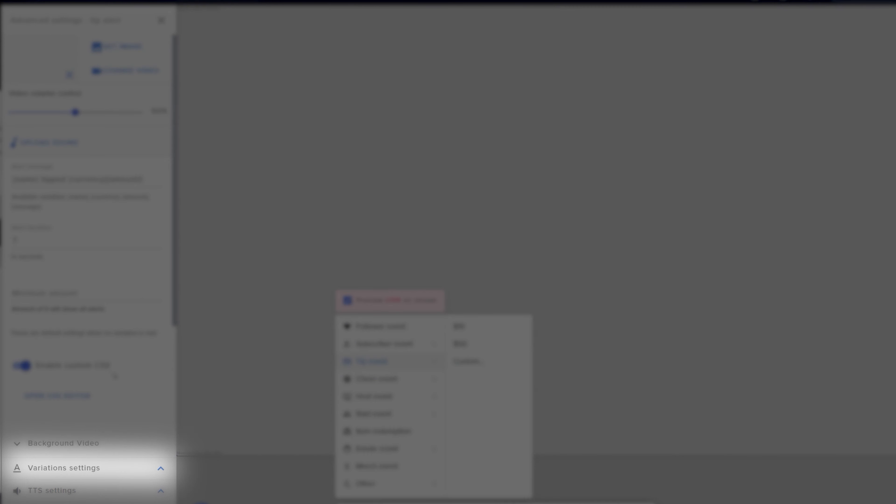
Step: Add a new variation to the tip alert, copied from Synthwave Alerts / tip
{"action": "left_click", "coordinate": [161, 468]}
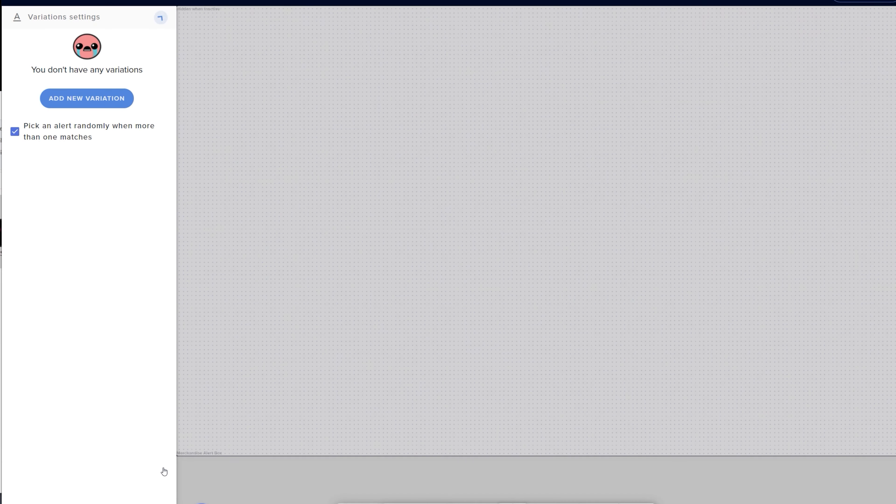
{"action": "left_click", "coordinate": [88, 101]}
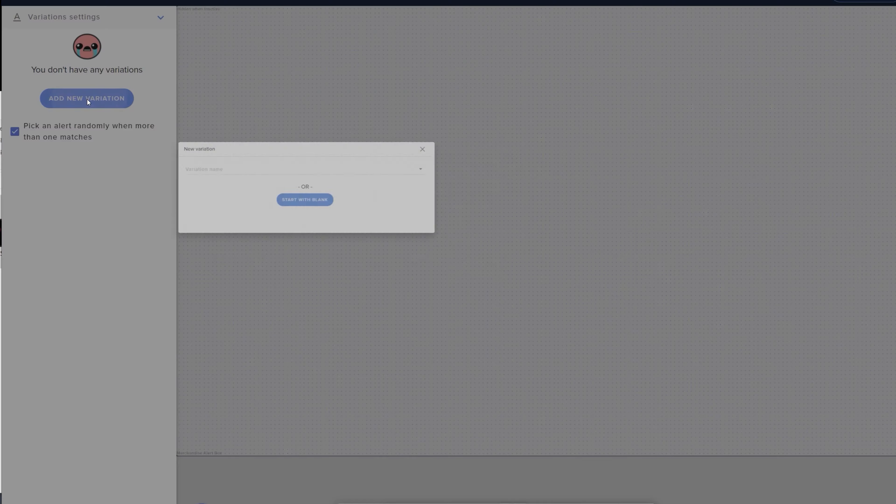
{"action": "left_click", "coordinate": [494, 235]}
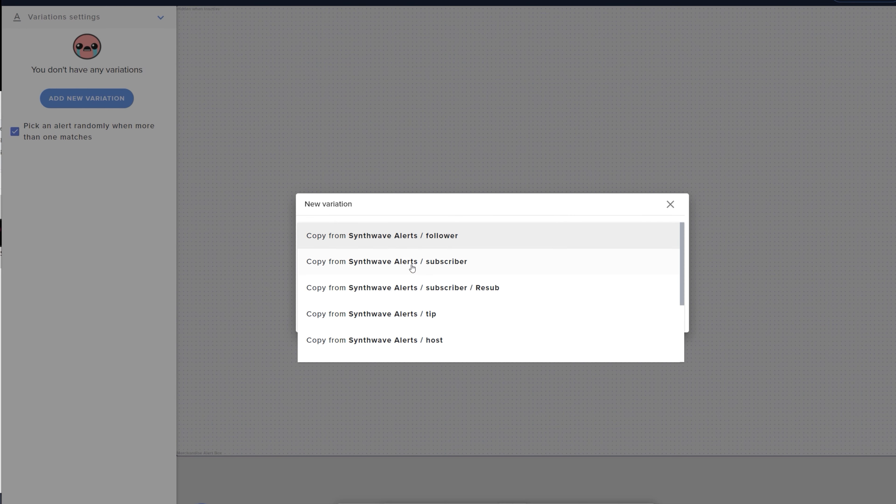
{"action": "left_click", "coordinate": [404, 314]}
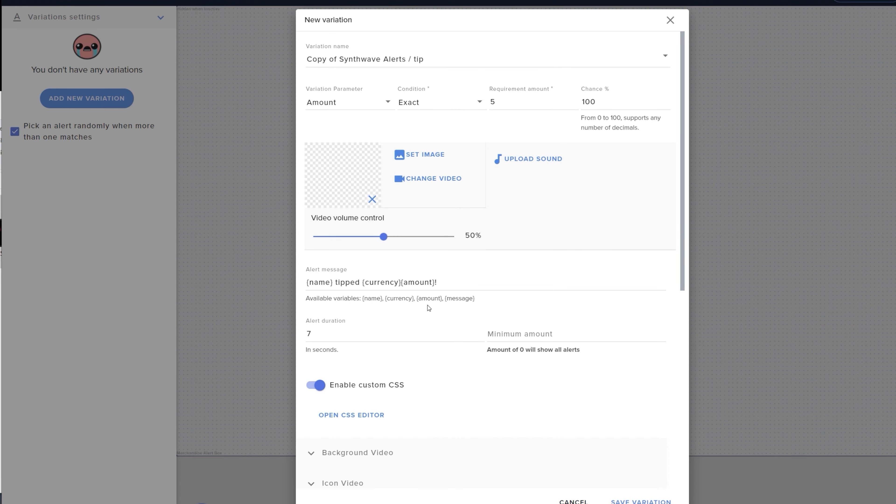
Step: Rename the new variation to 'Tip 100+'
{"action": "scroll", "coordinate": [390, 353], "scroll_direction": "down", "scroll_amount": 5}
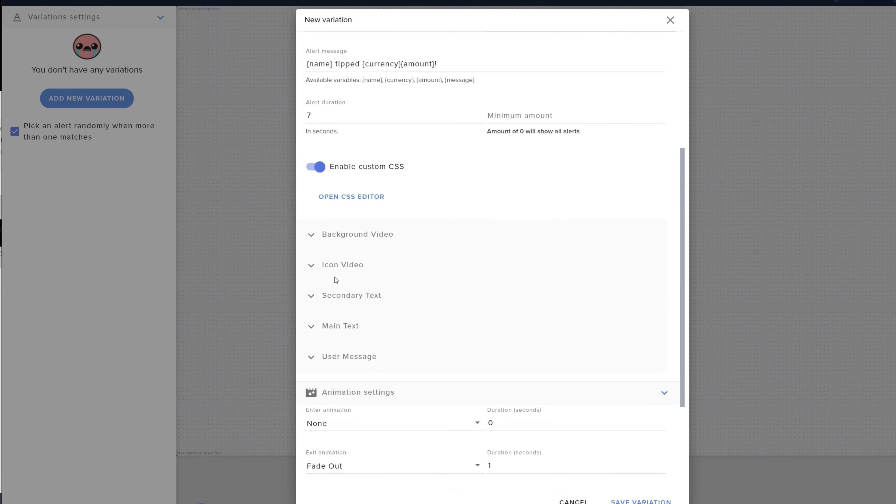
{"action": "left_click", "coordinate": [311, 265]}
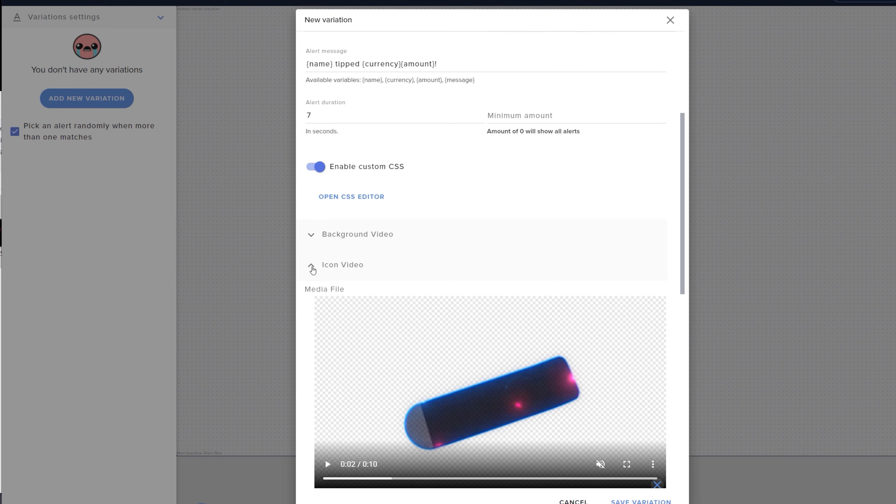
{"action": "scroll", "coordinate": [397, 181], "scroll_direction": "up", "scroll_amount": 5}
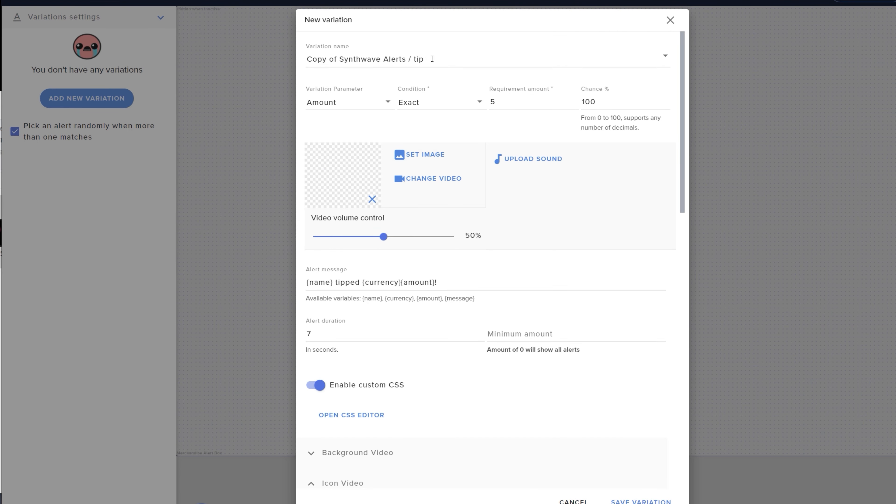
{"action": "left_click_drag", "start_coordinate": [432, 58], "coordinate": [299, 61]}
{"action": "type", "text": "Tip "}
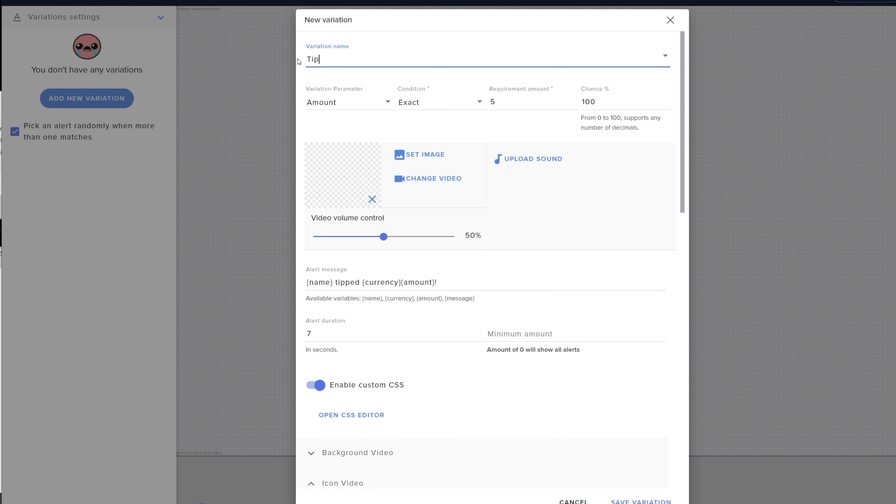
{"action": "type", "text": "100+"}
Step: Set the variation condition to At least with a requirement amount of 100
{"action": "left_click", "coordinate": [466, 106]}
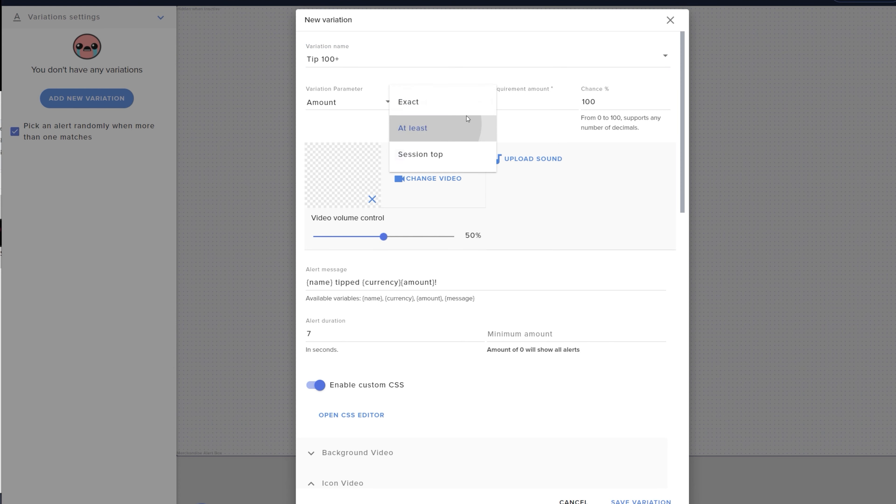
{"action": "left_click", "coordinate": [434, 128]}
{"action": "left_click", "coordinate": [509, 102]}
{"action": "type", "text": "5"}
{"action": "key", "text": "BackSpace"}
{"action": "type", "text": "100"}
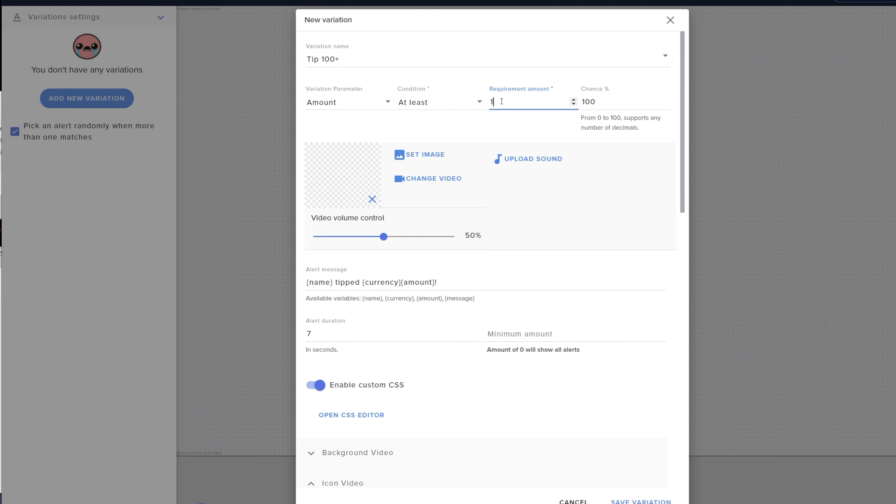
{"action": "left_click", "coordinate": [491, 129]}
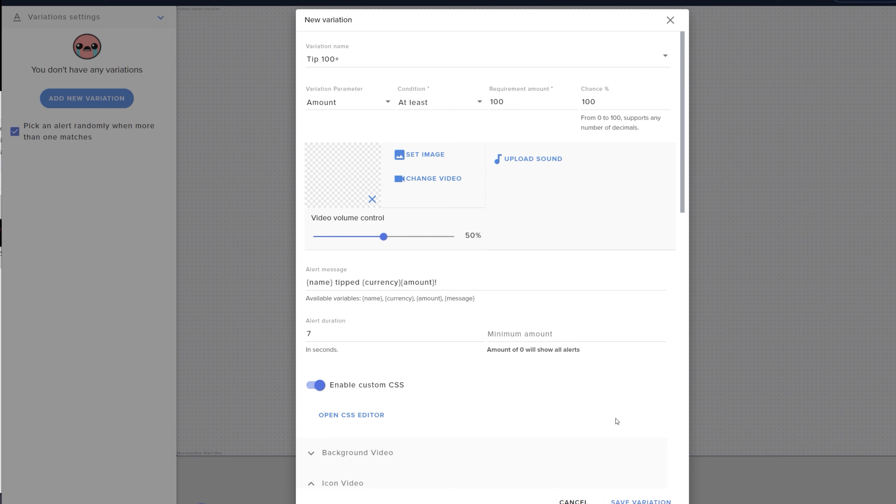